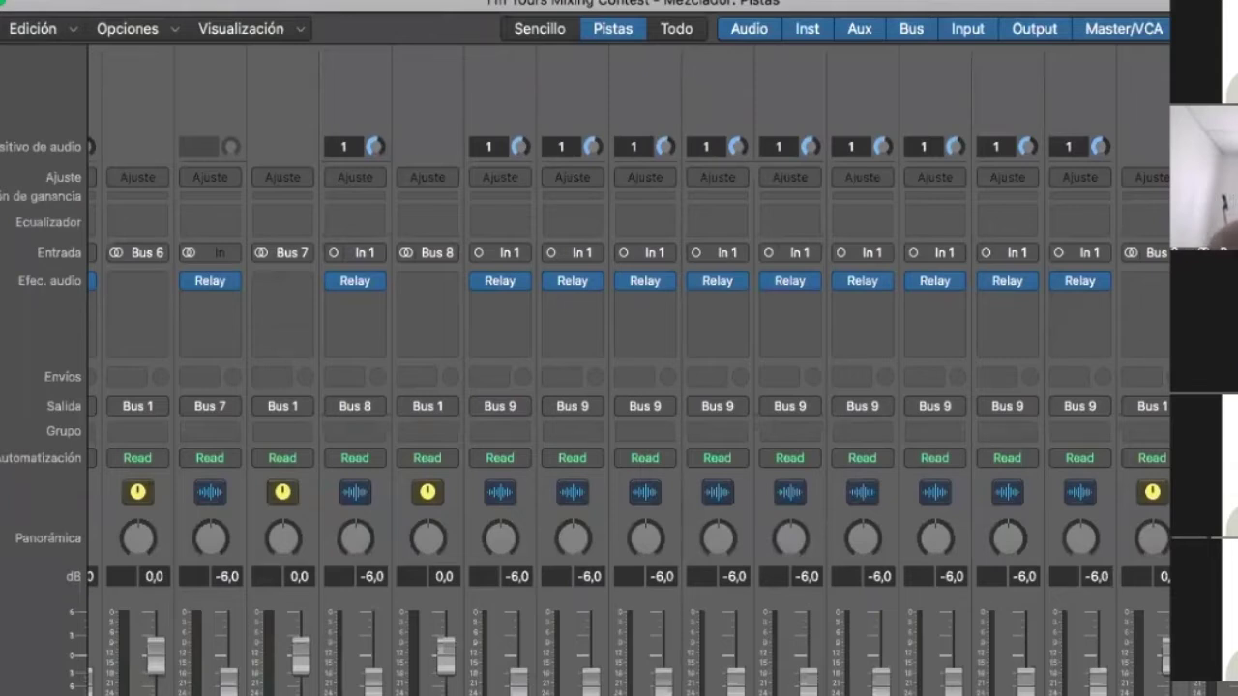
Select and solo the Lead auxiliary channel fed by Bus 8 and play the song to hear it alone.
scroll(628, 387, "left", 3)
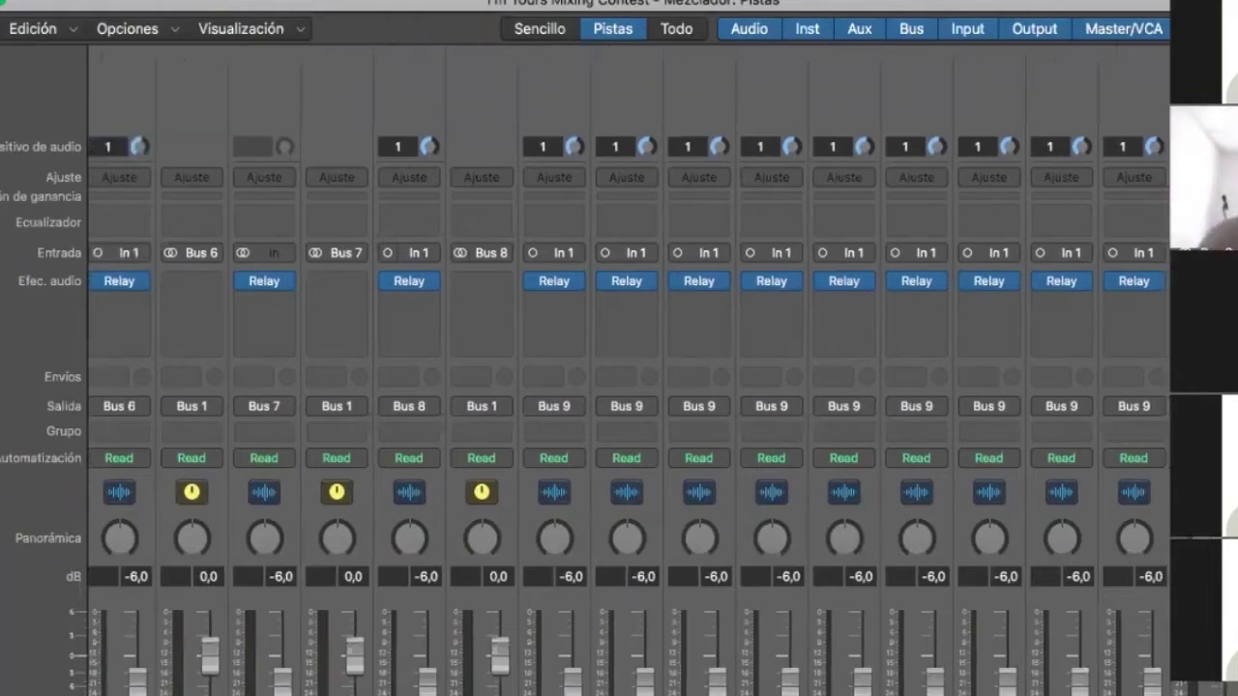
scroll(629, 387, "left", 2)
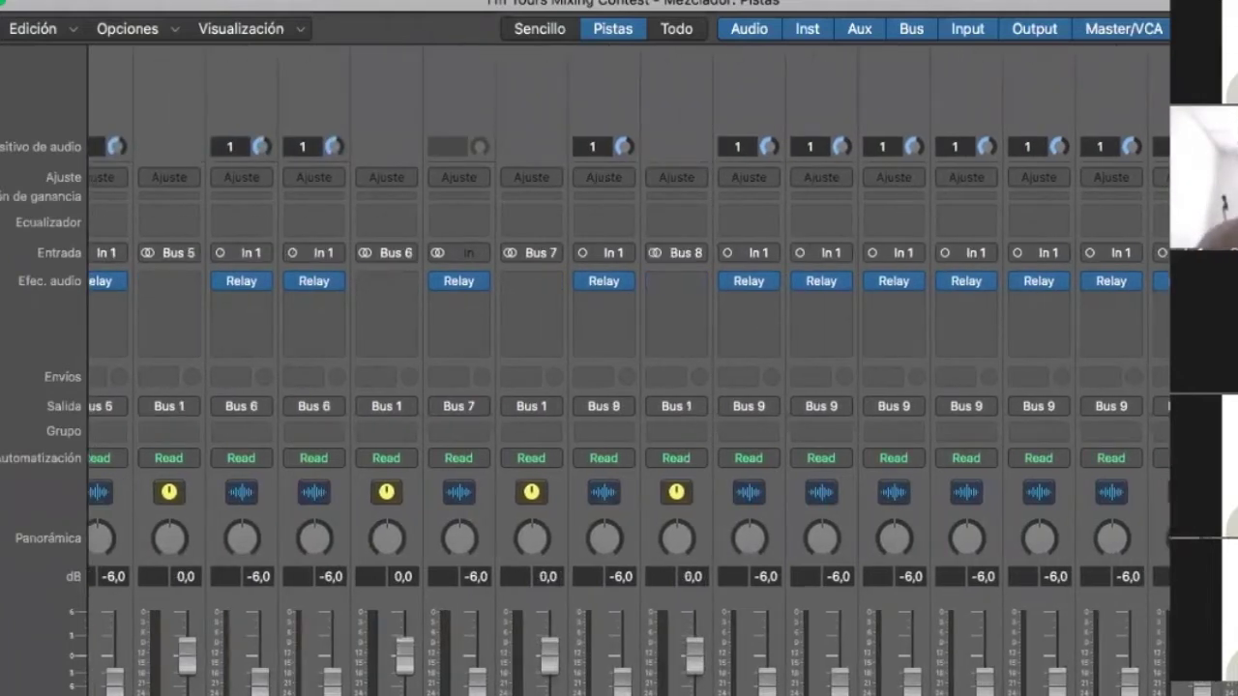
left_click(676, 677)
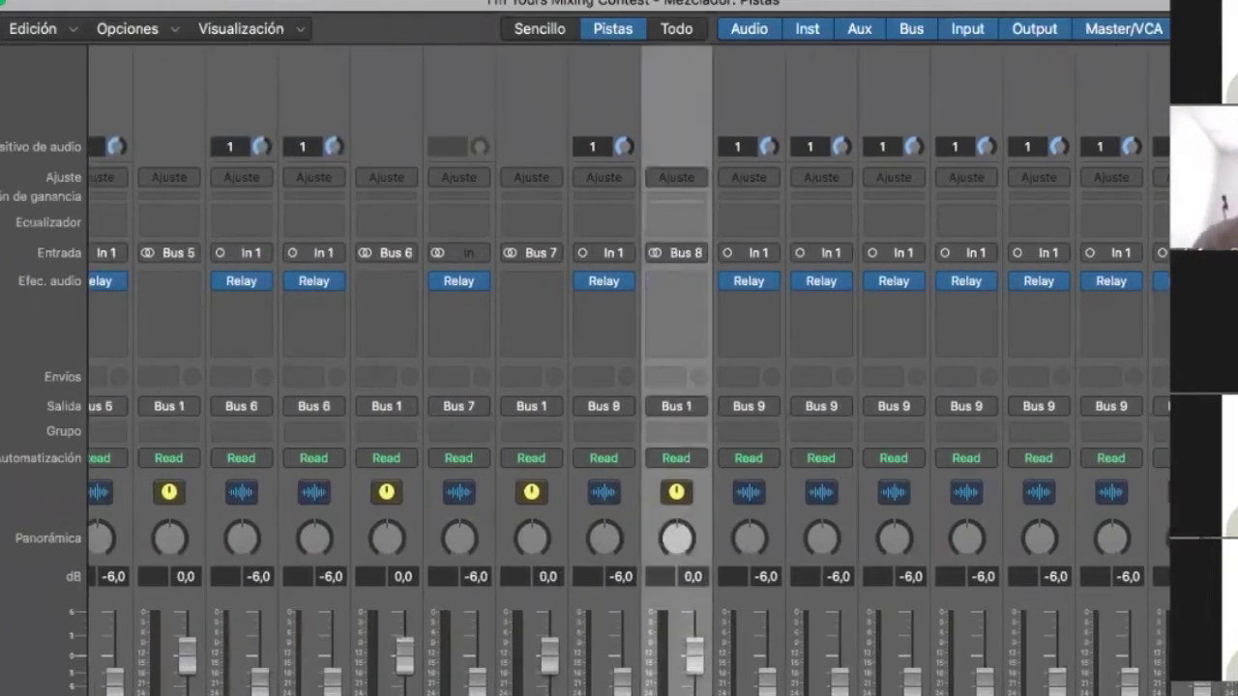
key("space")
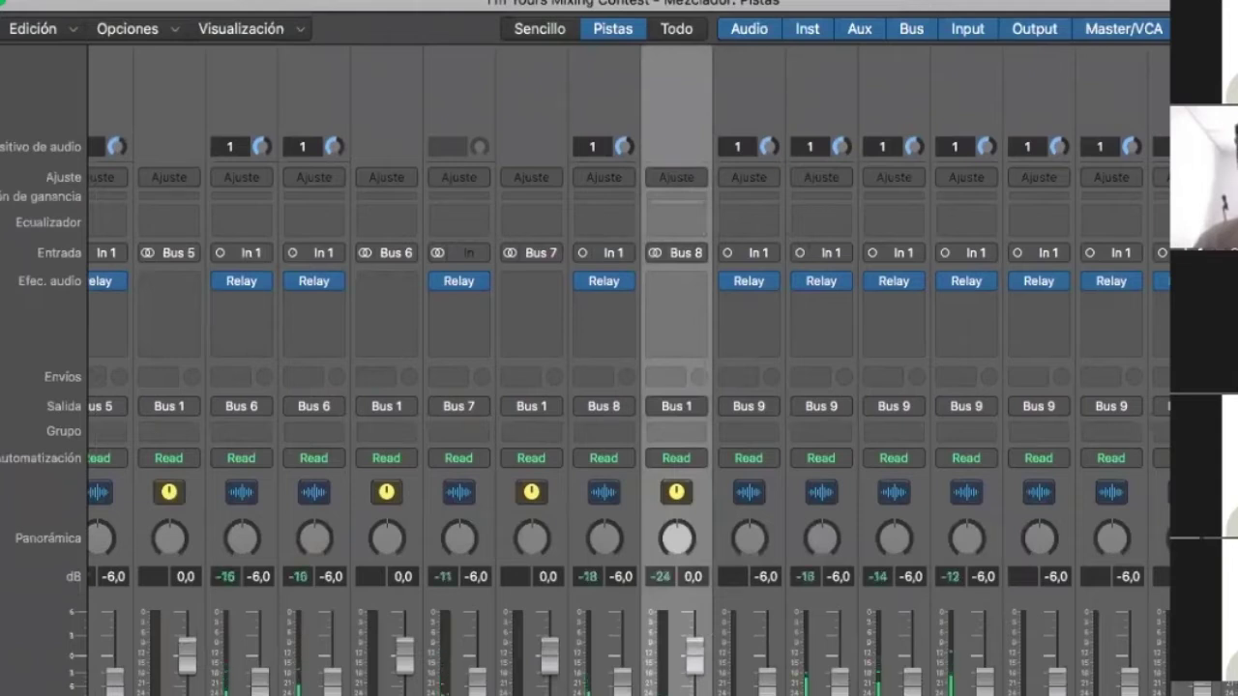
scroll(1146, 688, "right", 5)
left_click_drag(1147, 688, 1145, 649)
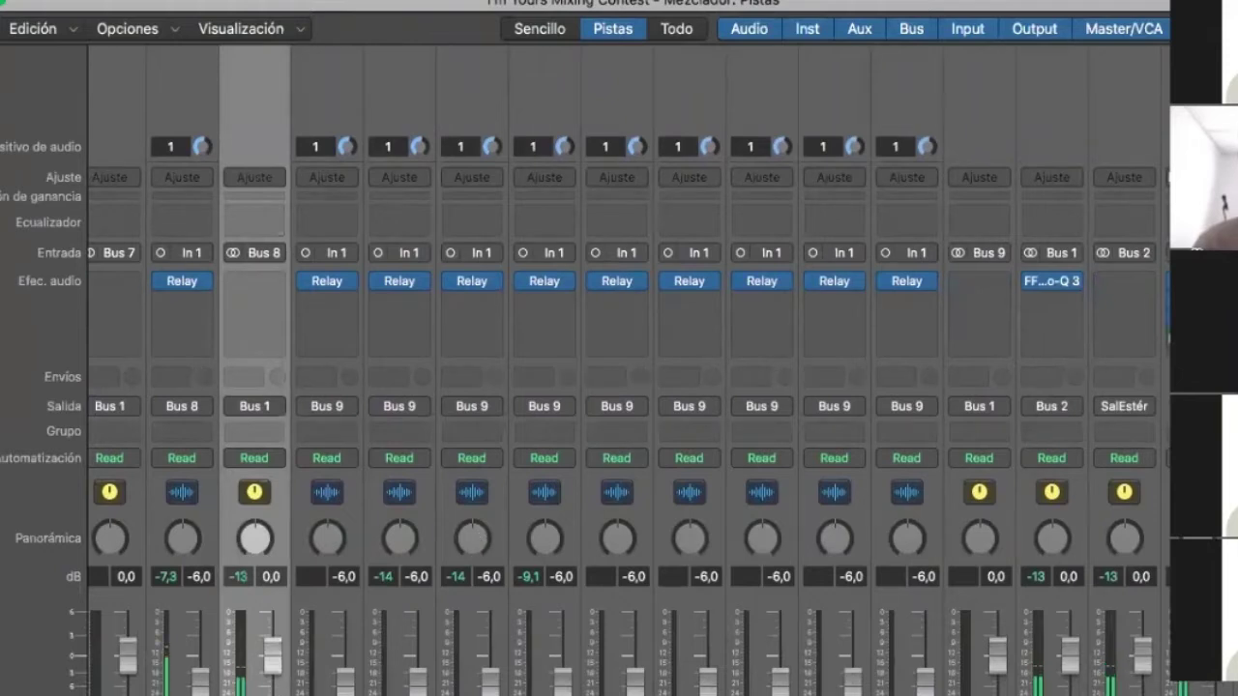
Set a cycle range from about bar 19 to bar 33 in the arrangement and play the Lead vocal in a loop.
key("super+2")
scroll(740, 590, "up", 5)
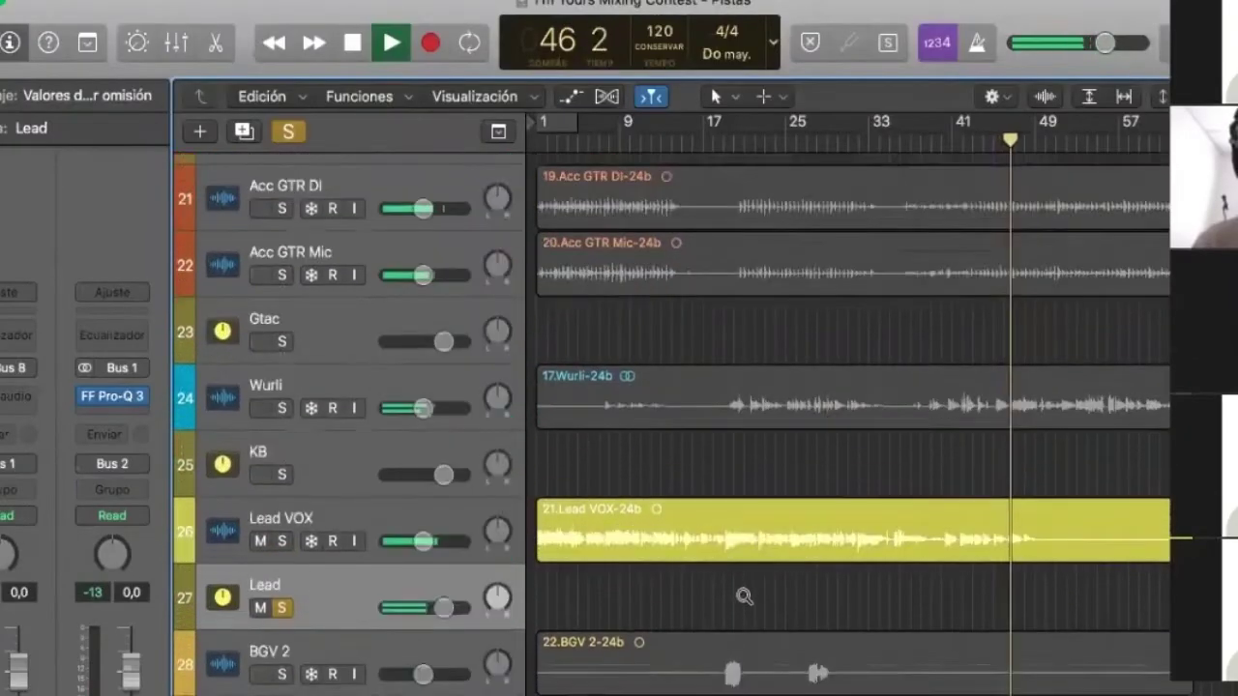
scroll(743, 595, "up", 1)
key("space")
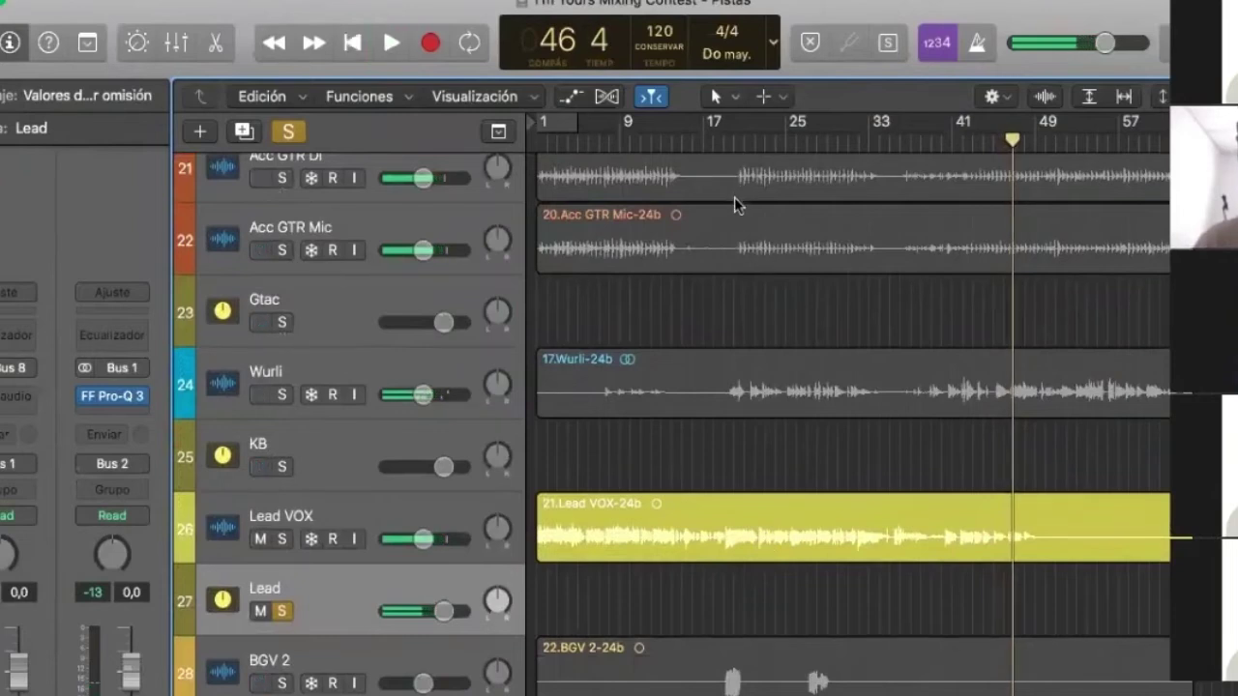
scroll(735, 196, "up", 4)
scroll(742, 131, "left", 4)
left_click_drag(746, 123, 1004, 261)
key("space")
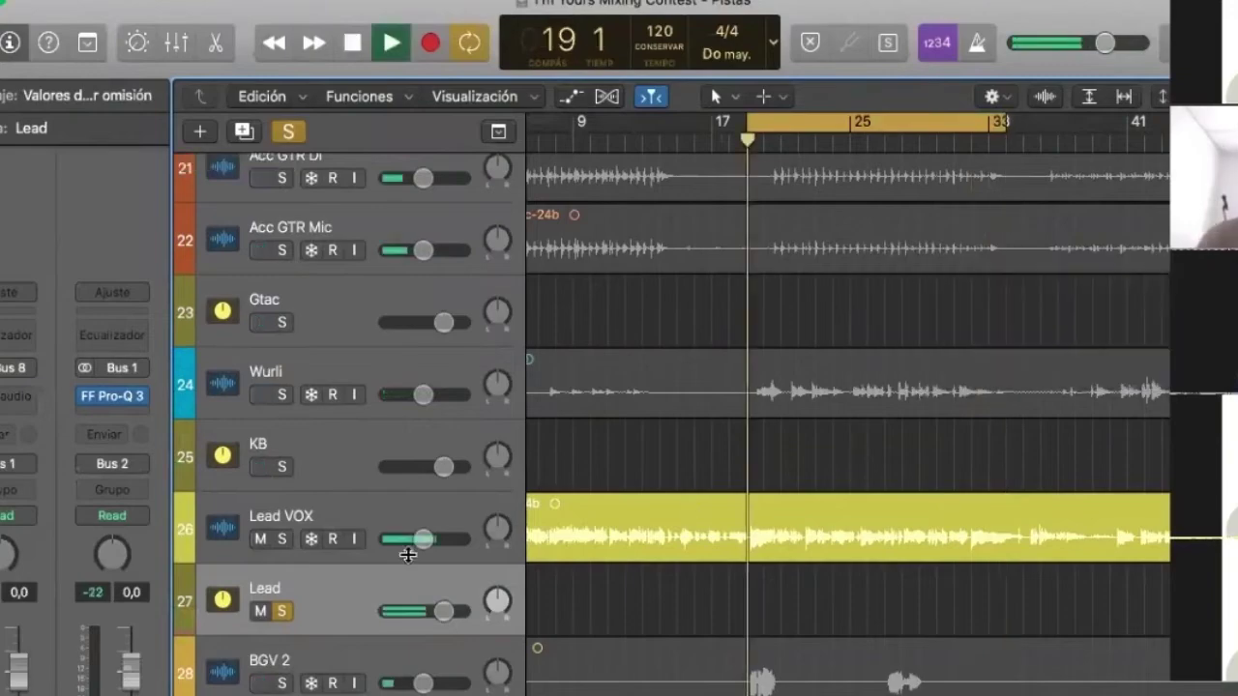
Add a Channel EQ to the Lead channel and enable its low cut at about 106 Hz with a 24 dB/Oct slope.
key("super+2")
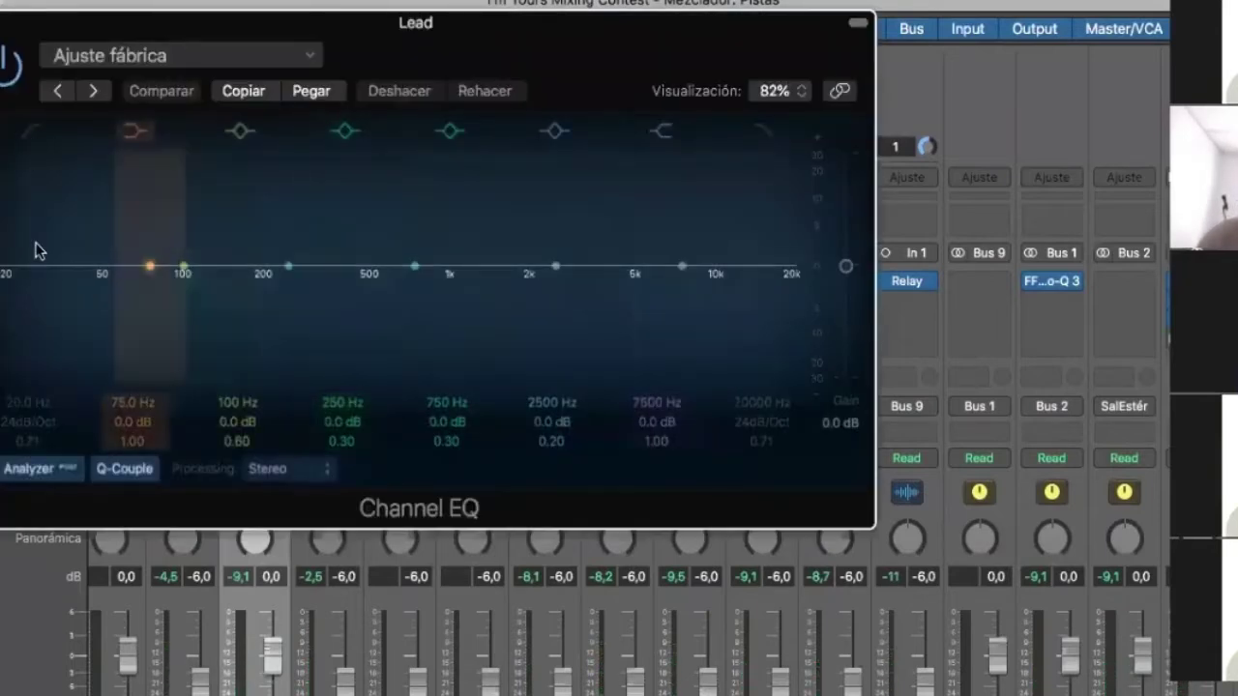
left_click(6, 290)
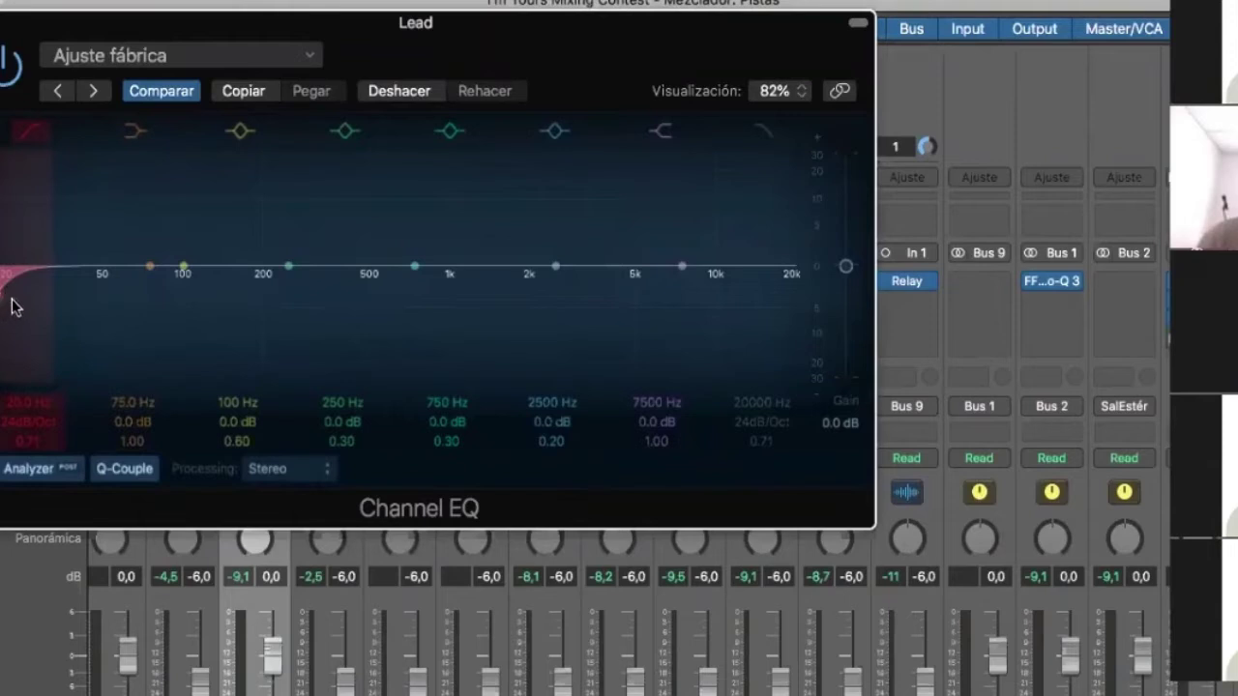
left_click_drag(3, 301, 170, 293)
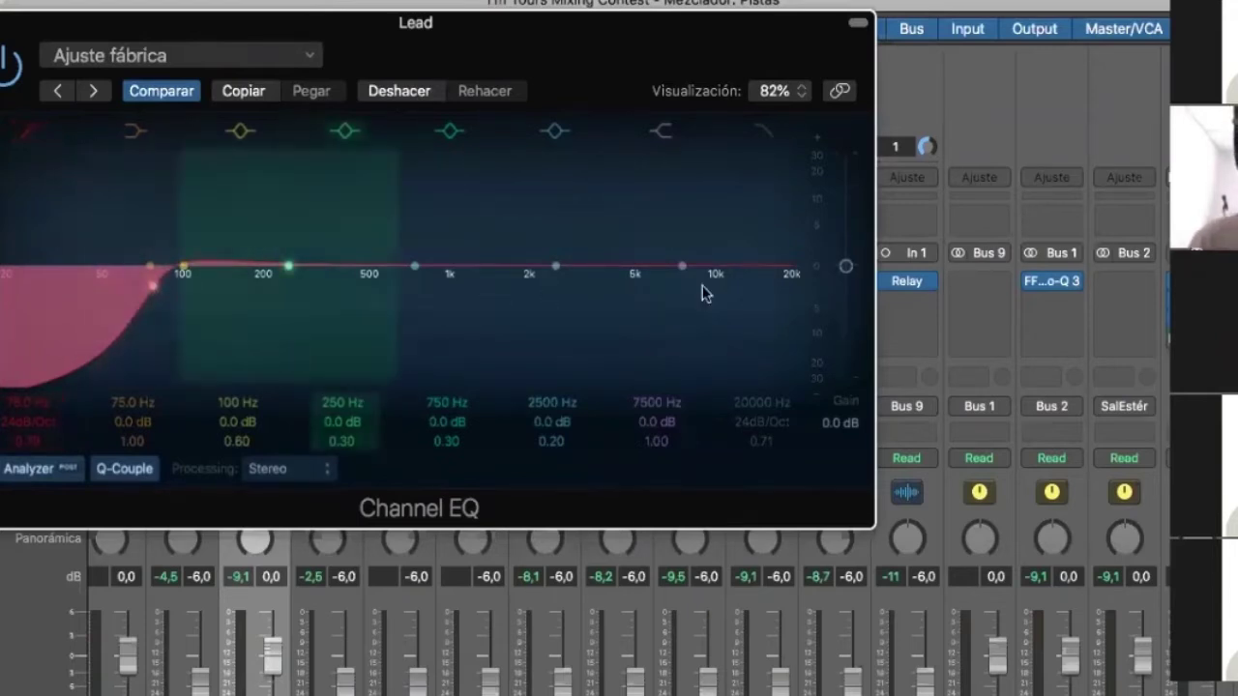
left_click_drag(152, 297, 188, 286)
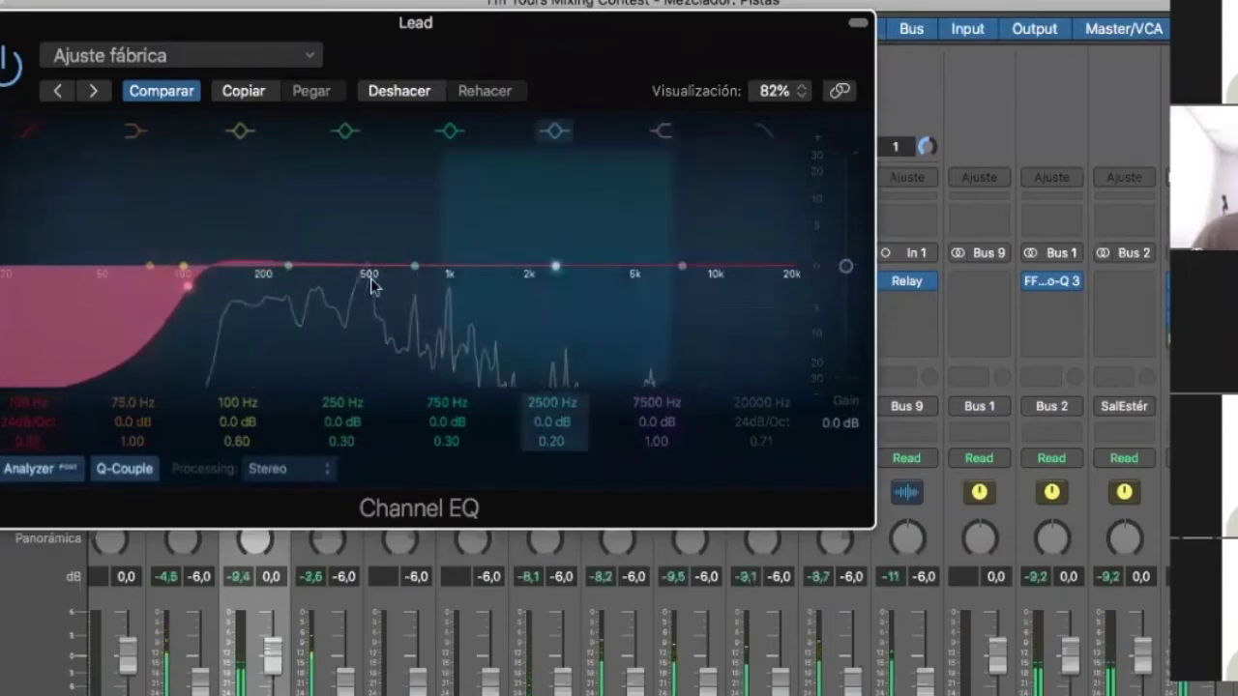
key("space")
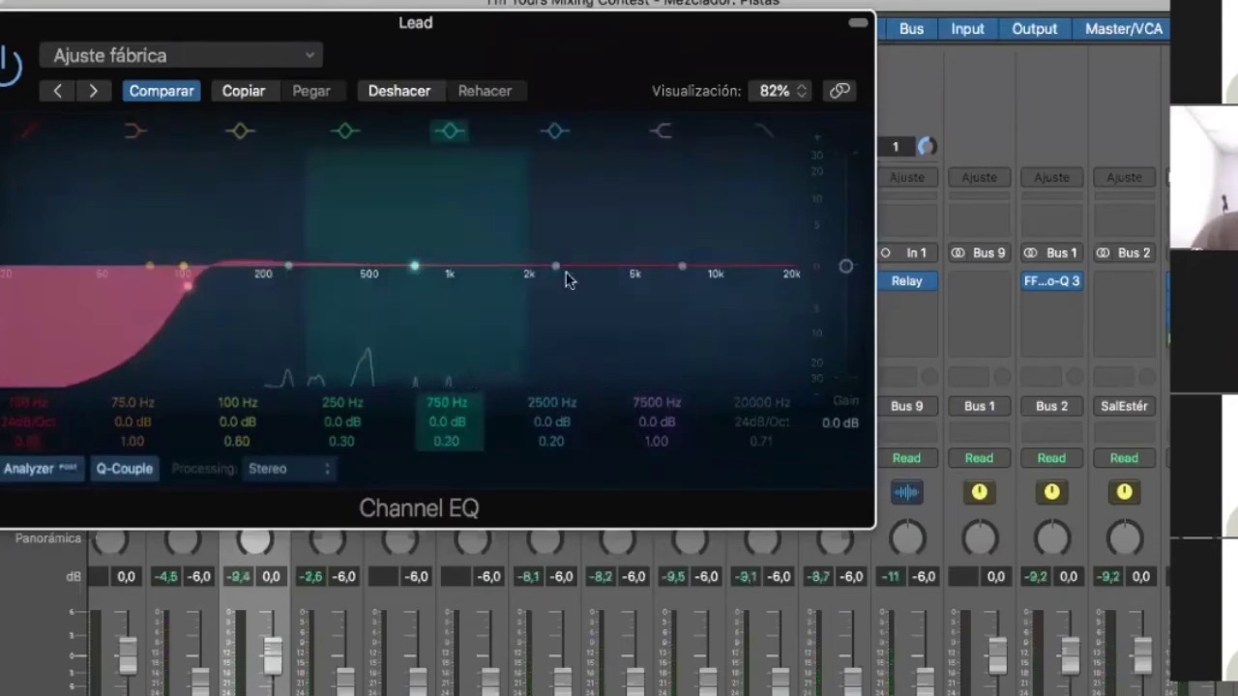
Set the Lead EQ's 2500 Hz band to a -1.5 dB cut at 3400 Hz with a Q of 2.30, and close the EQ.
left_click_drag(555, 263, 528, 271)
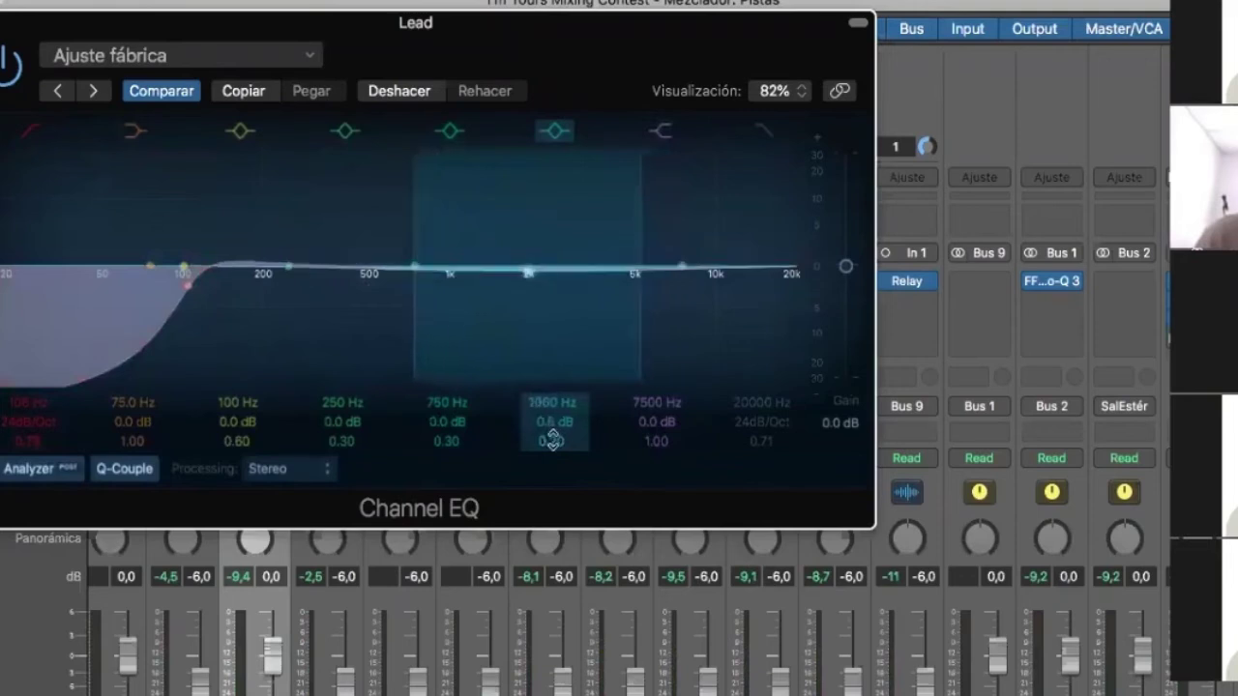
left_click_drag(549, 438, 588, 289)
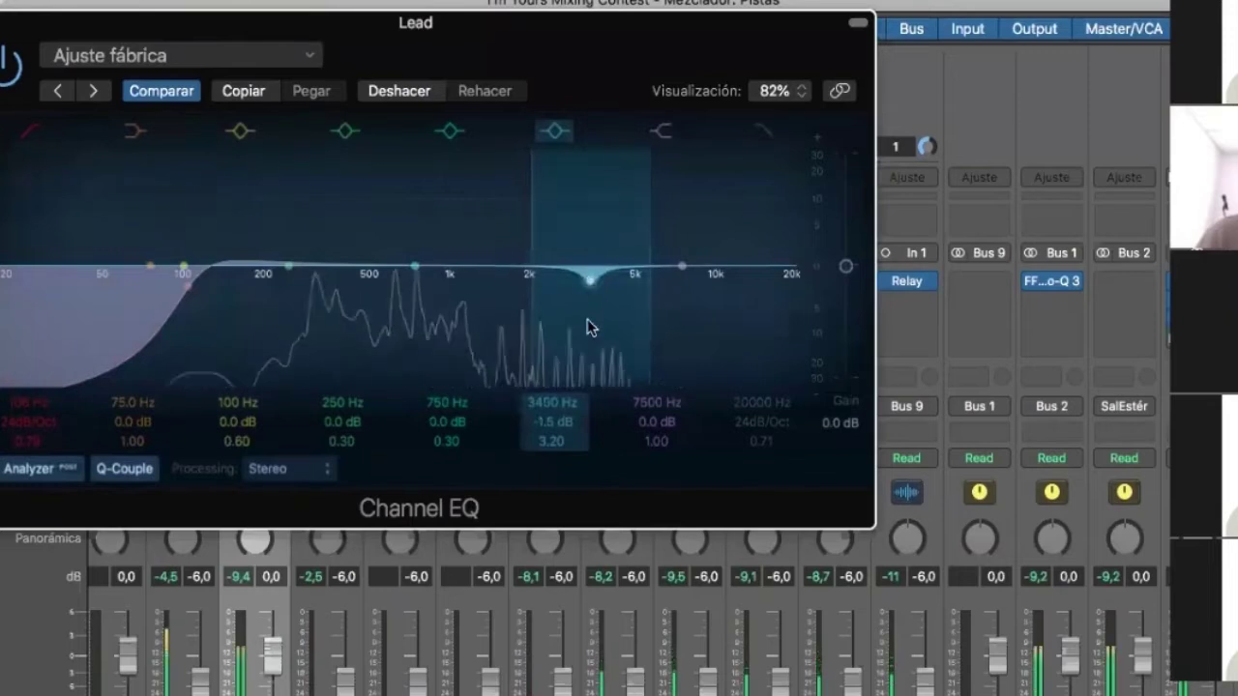
left_click_drag(569, 426, 496, 355)
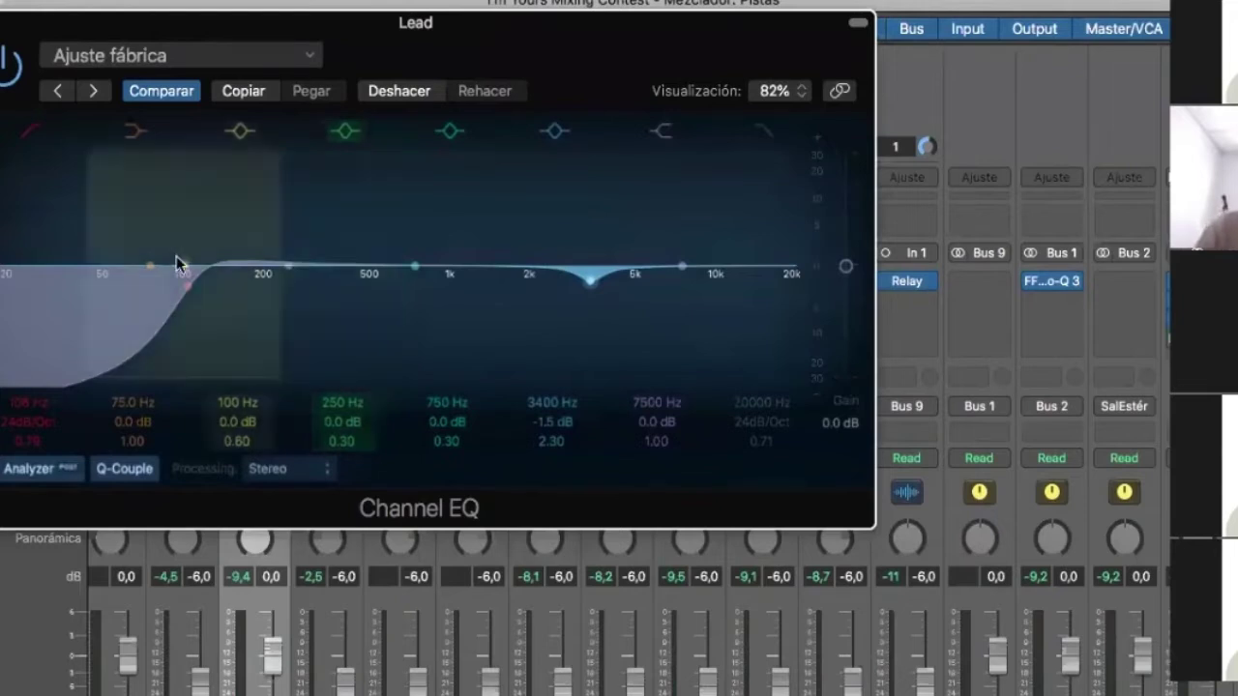
left_click(1, 22)
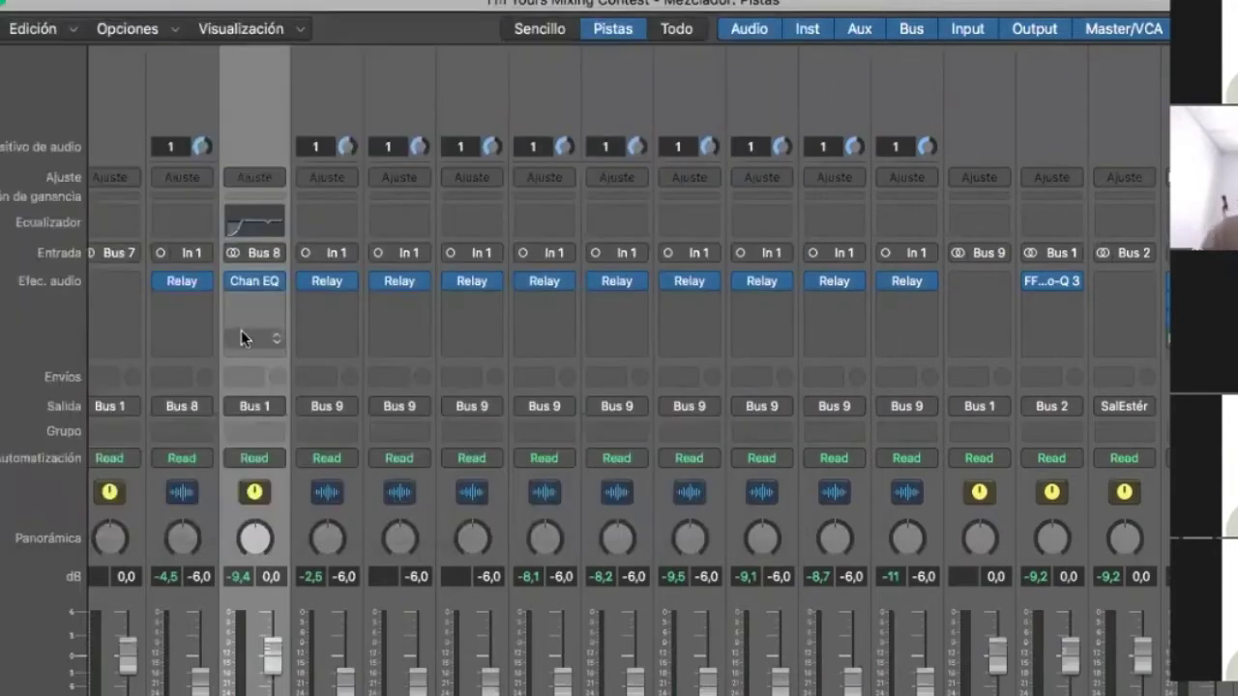
Insert the Compressor from the Dynamics effects in the Lead channel, after the Channel EQ.
left_click(256, 301)
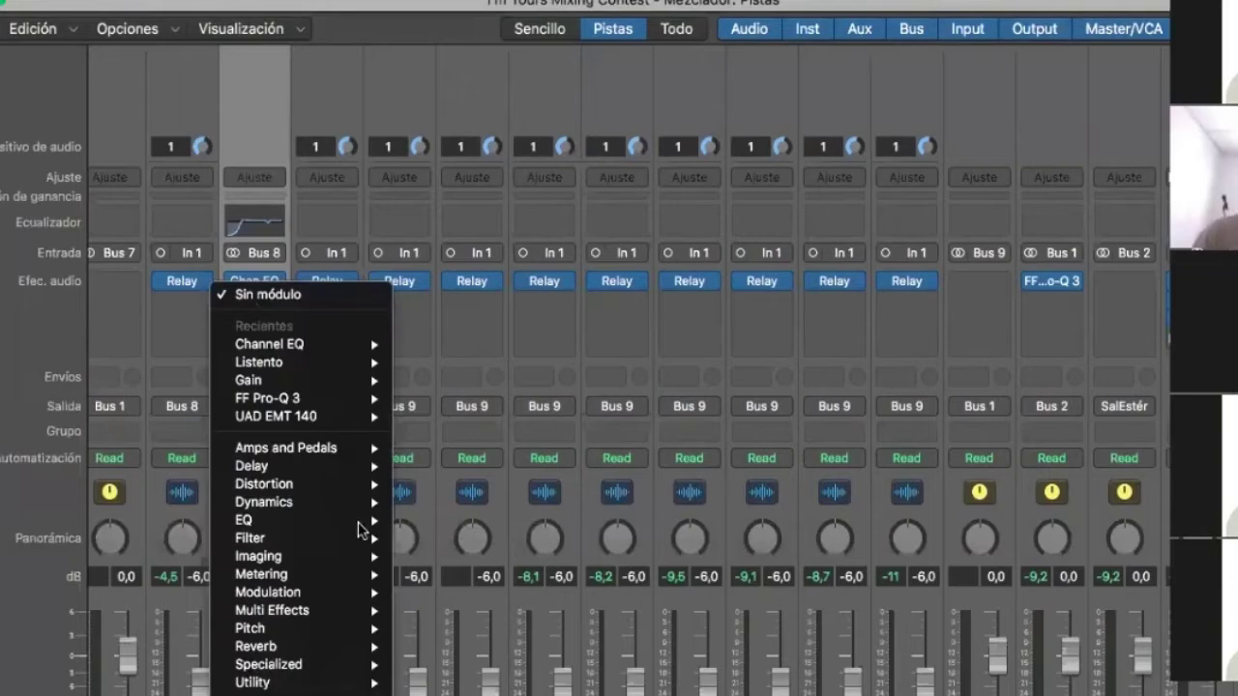
mouse_move(358, 519)
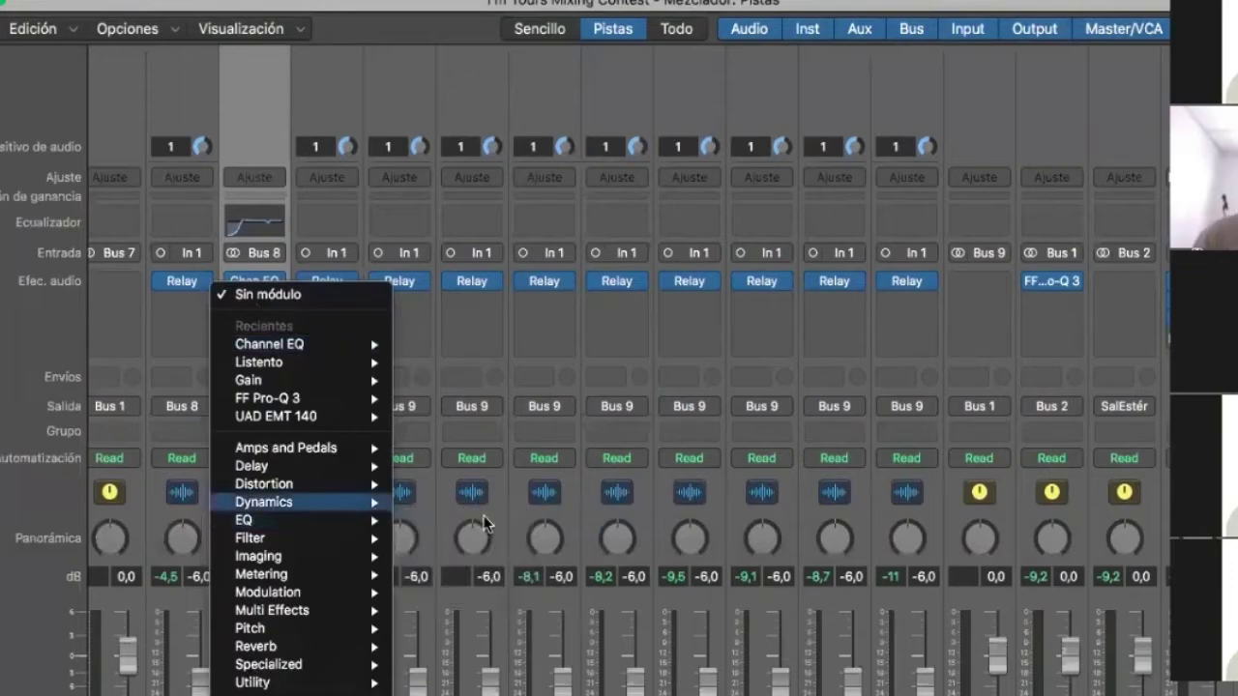
mouse_move(319, 502)
mouse_move(474, 520)
left_click(616, 519)
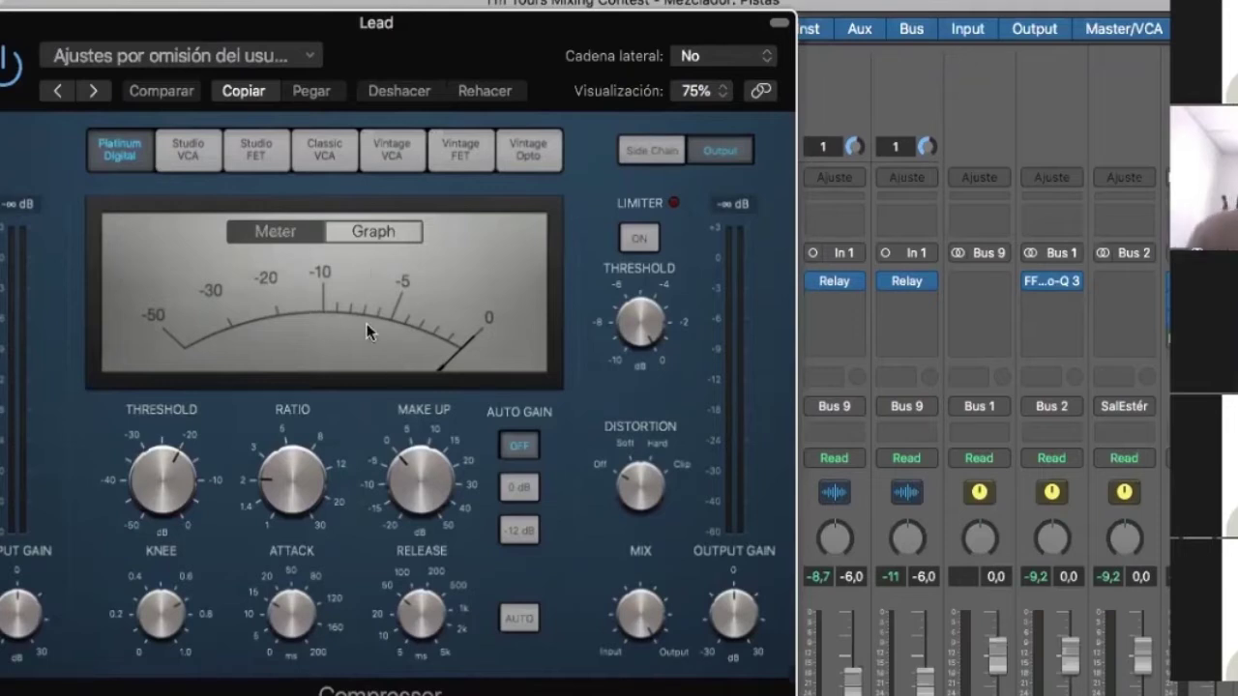
Try the compressor's Studio VCA, Studio FET and Classic VCA models and return to Platinum Digital.
left_click(187, 136)
left_click(244, 147)
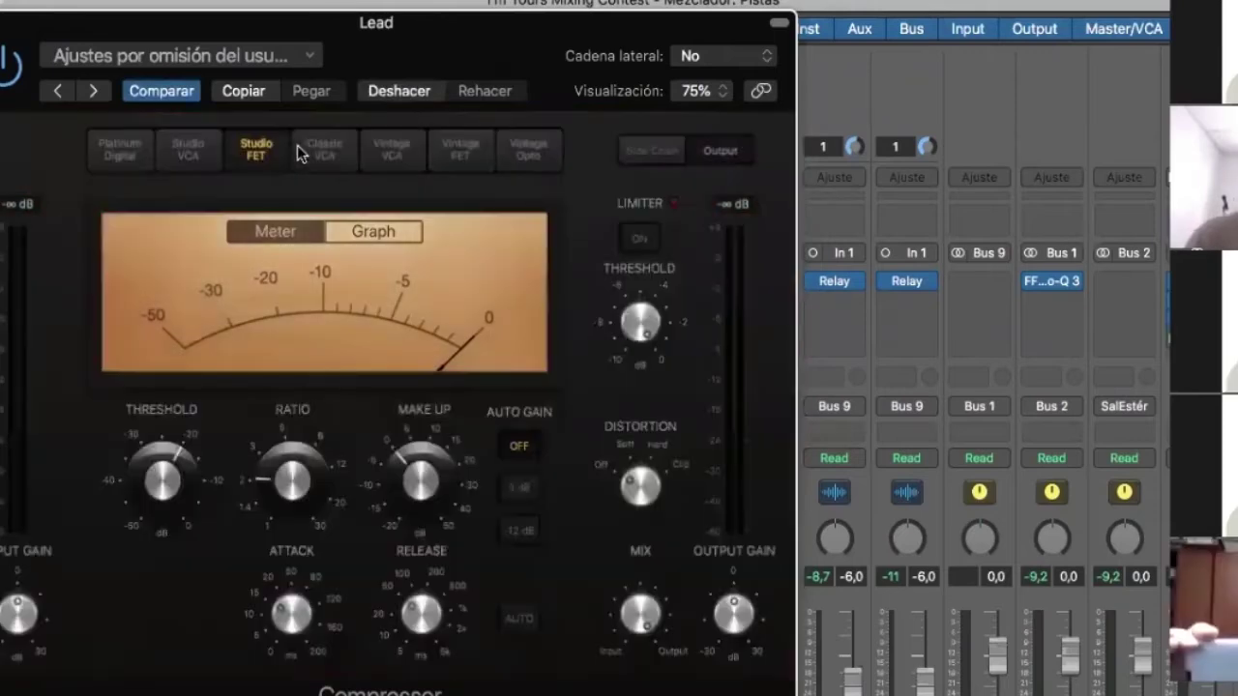
left_click(321, 149)
left_click(193, 152)
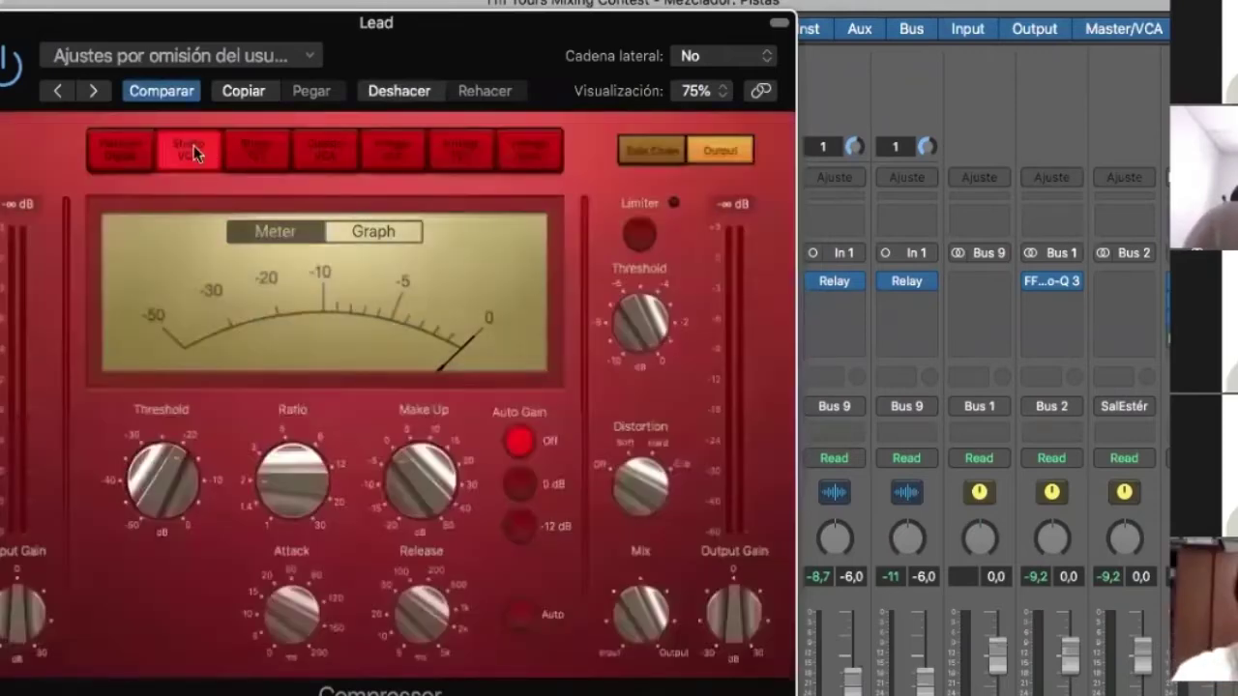
left_click(124, 155)
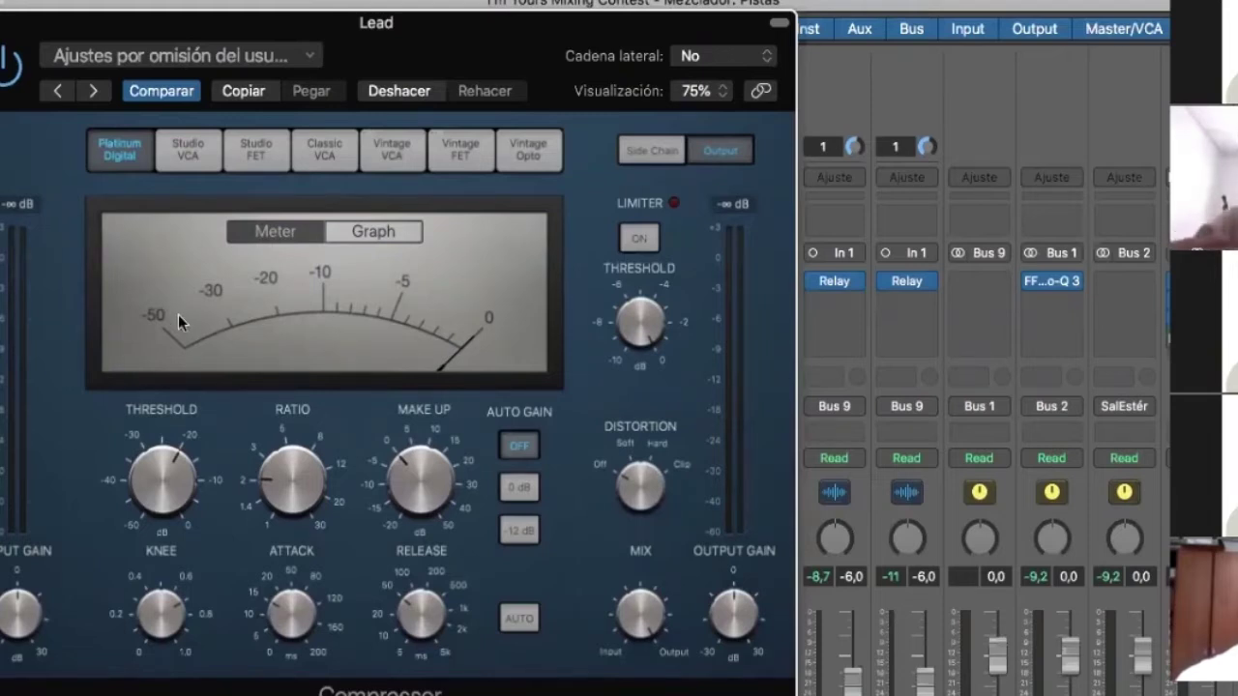
Adjust the Lead compressor's threshold through 0 dB to about -25 dB and close the plug-in.
mouse_move(204, 451)
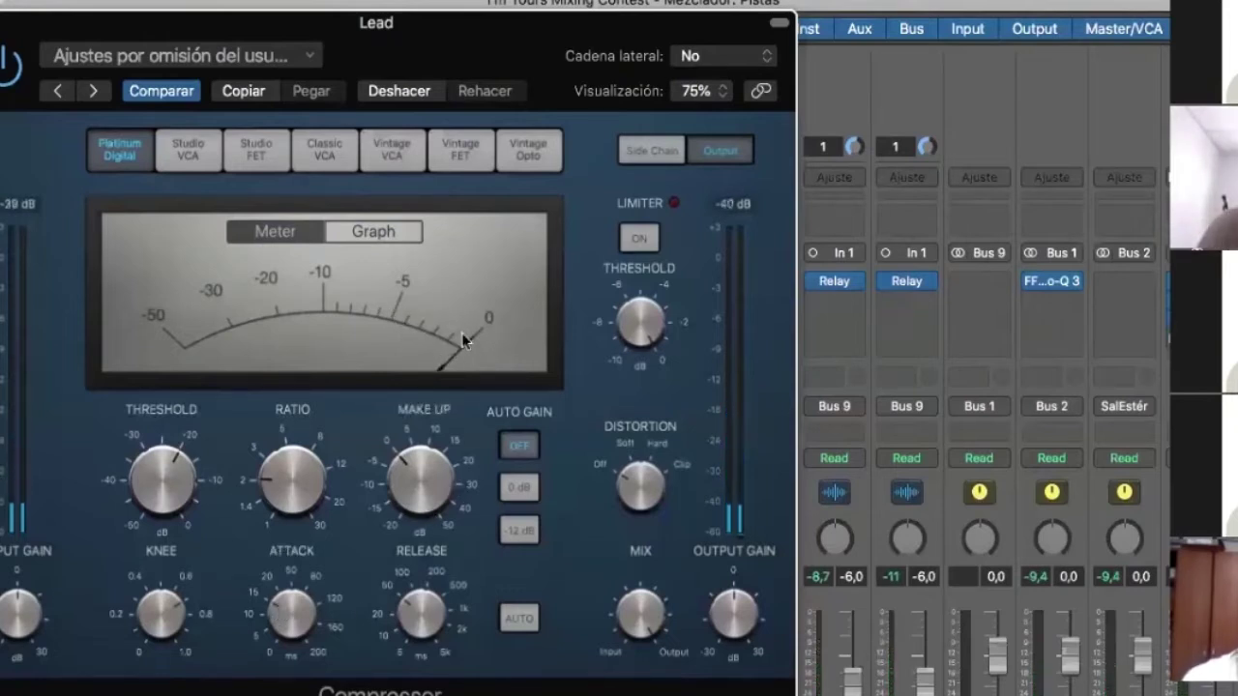
left_click_drag(164, 447, 485, 334)
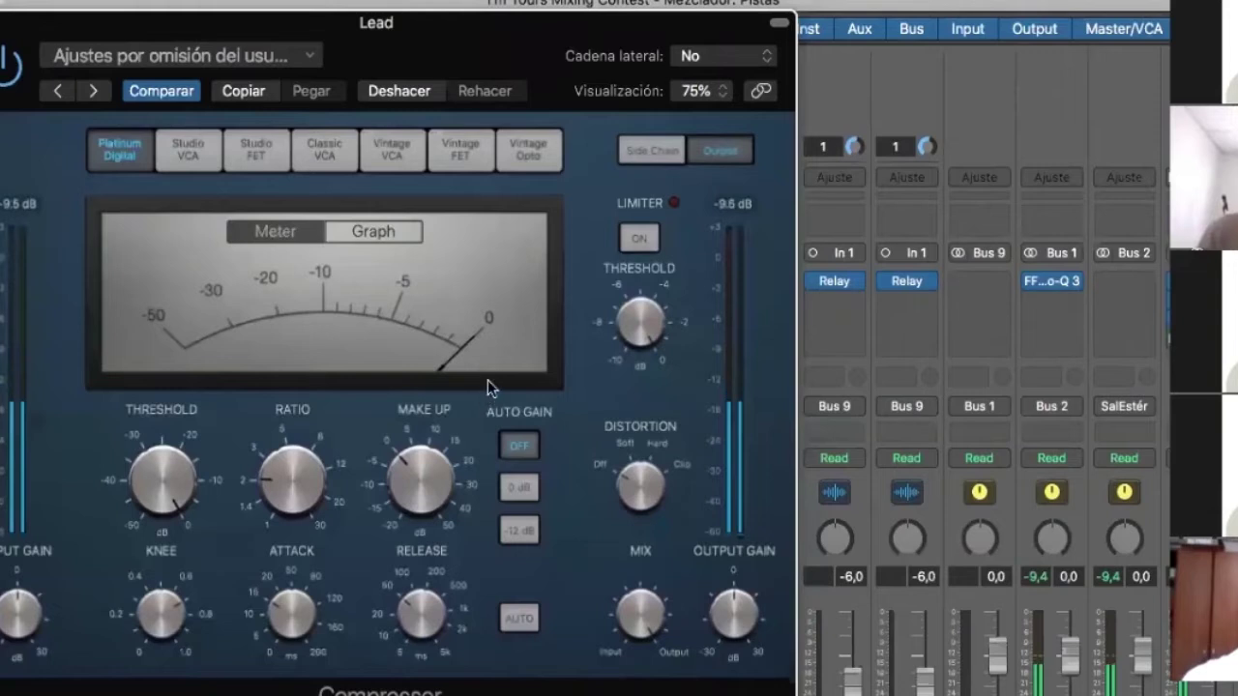
left_click_drag(150, 459, 161, 515)
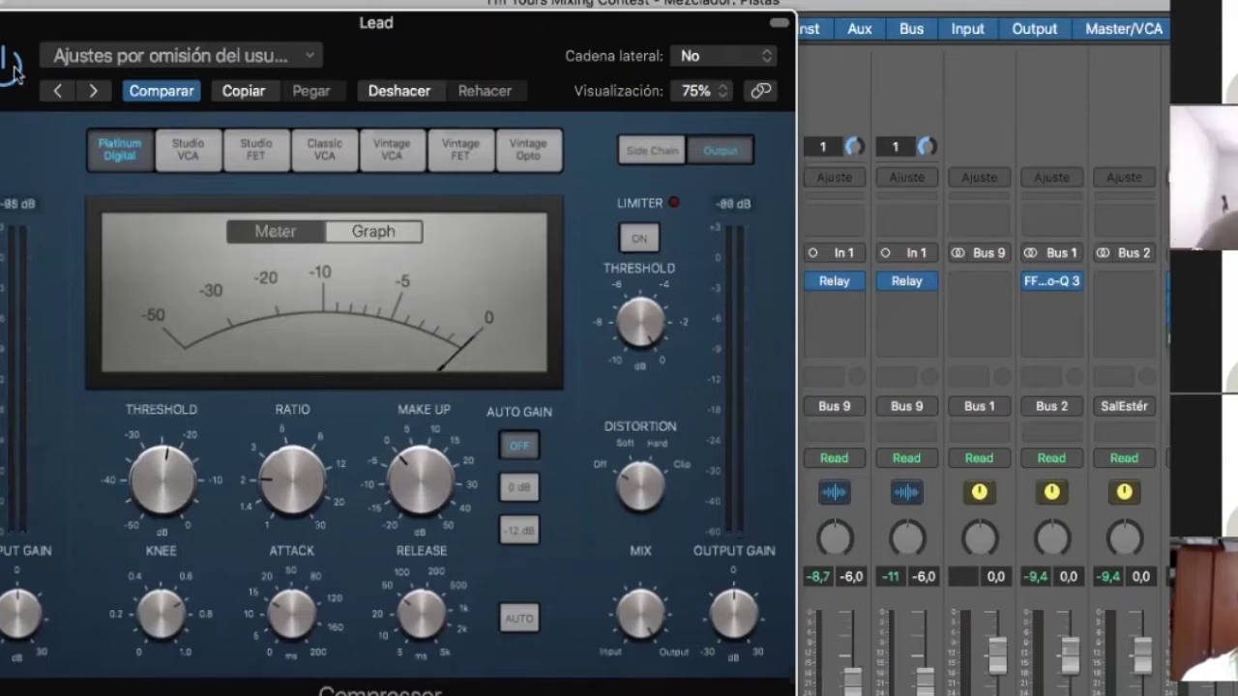
left_click(0, 22)
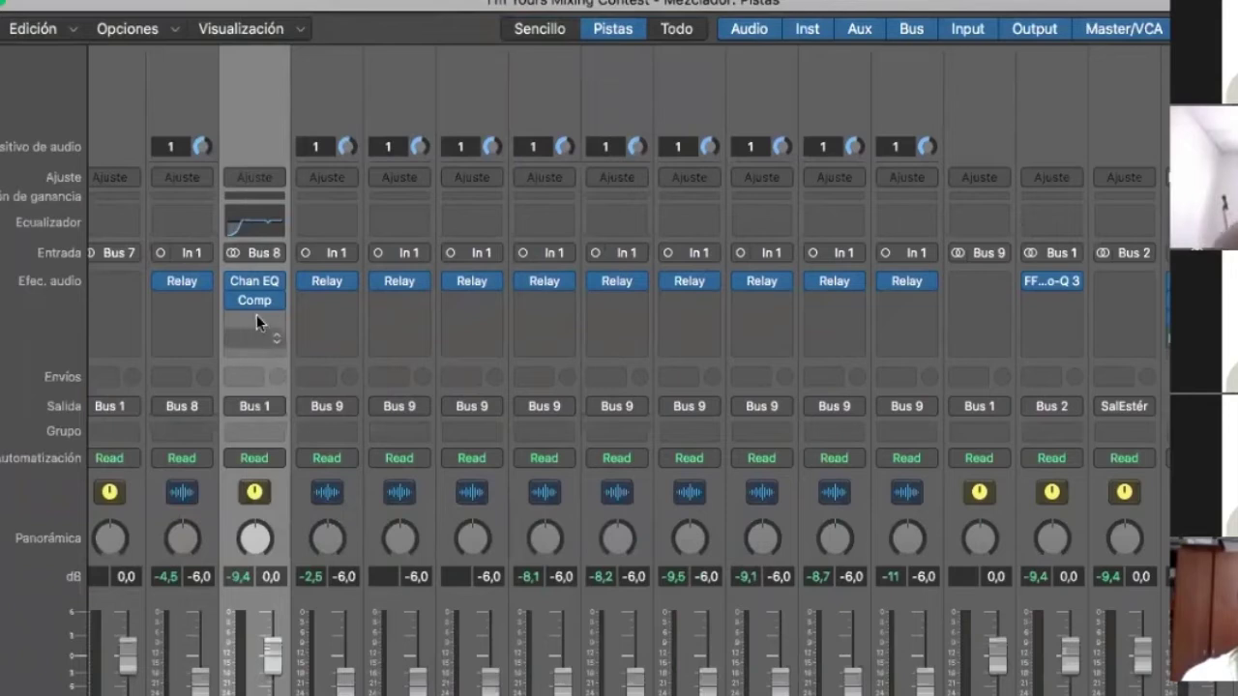
mouse_move(270, 346)
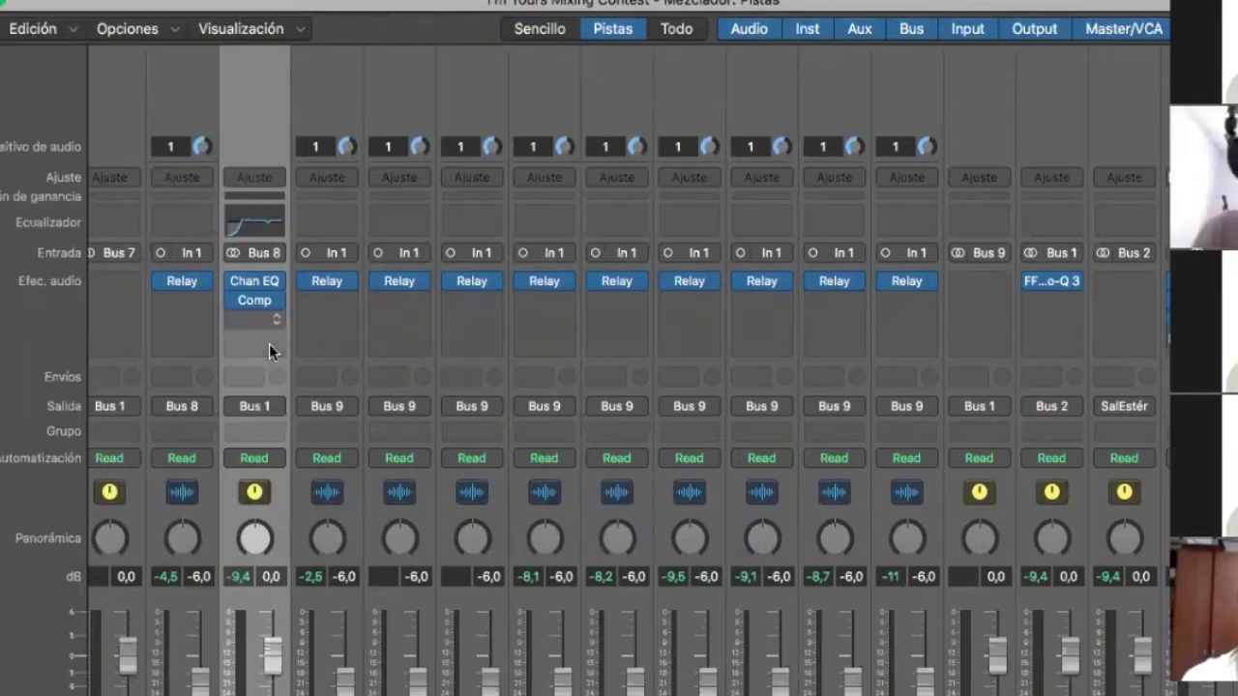